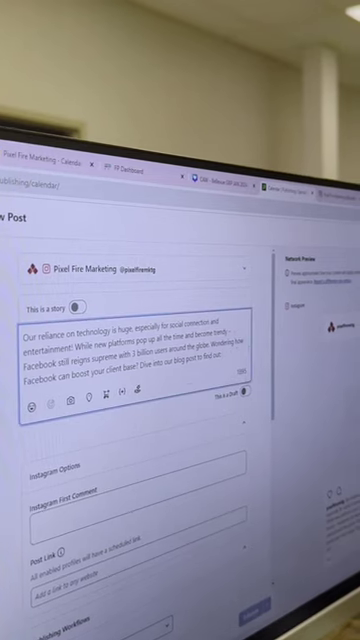
Swap the pasted blog URL in the Instagram draft for 'LINK IN BIO!!!' and bring up the brand's Instagram profile.
type("https://pixelfiremarketing.com/")
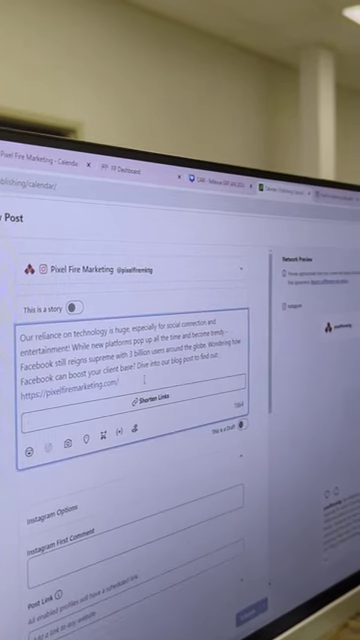
left_click_drag(120, 381, 20, 395)
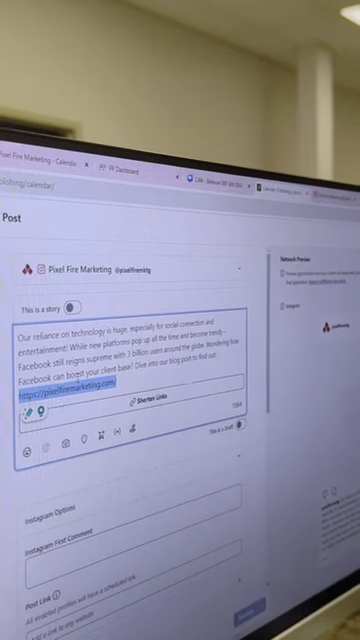
key("BackSpace")
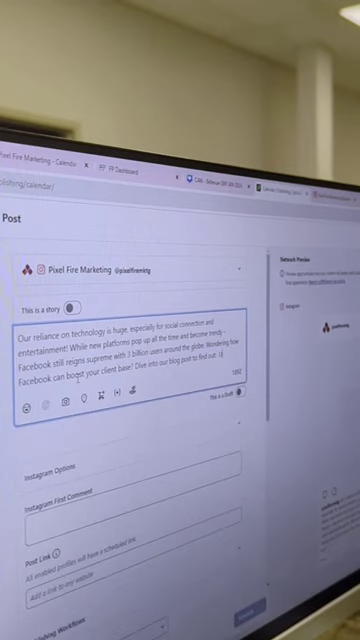
type("LINK IN BI")
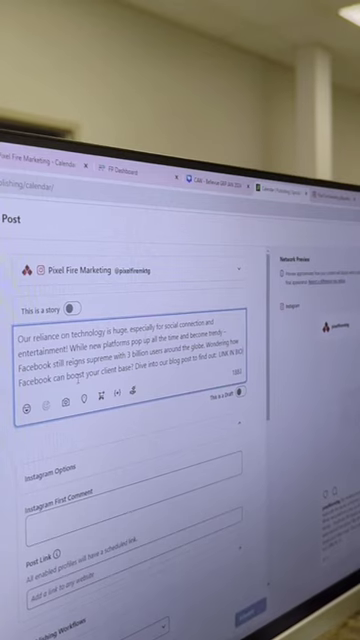
type("O!!!")
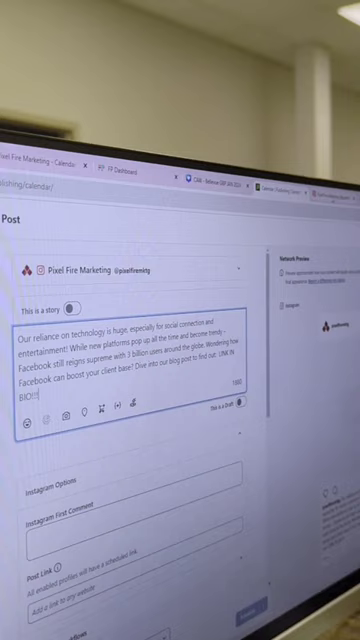
key("ctrl+Tab")
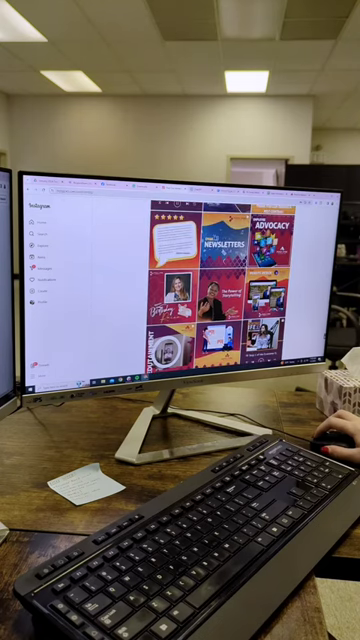
scroll(220, 285, "up", 3)
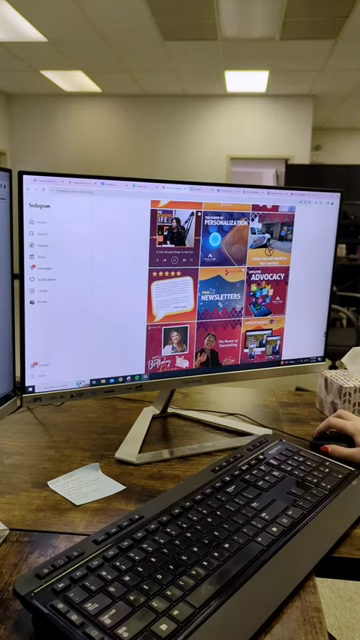
scroll(220, 285, "up", 3)
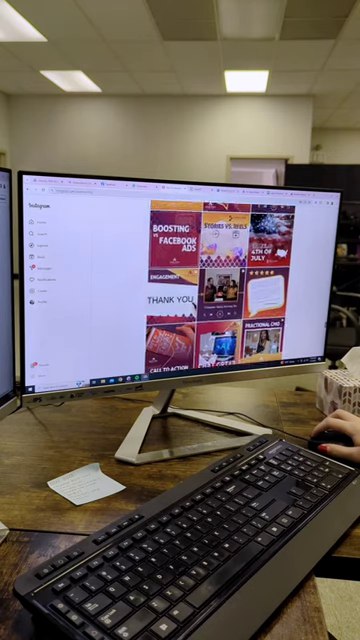
scroll(220, 285, "up", 3)
scroll(220, 285, "up", 3)
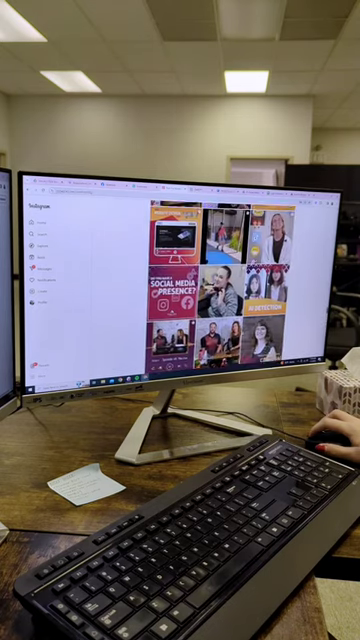
scroll(220, 285, "up", 3)
scroll(220, 285, "up", 3)
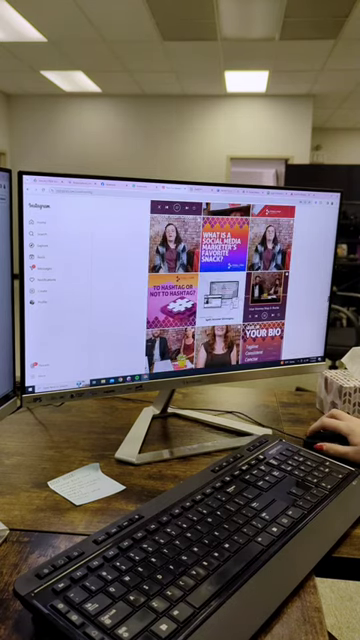
scroll(220, 285, "up", 3)
scroll(220, 285, "up", 4)
scroll(220, 285, "up", 3)
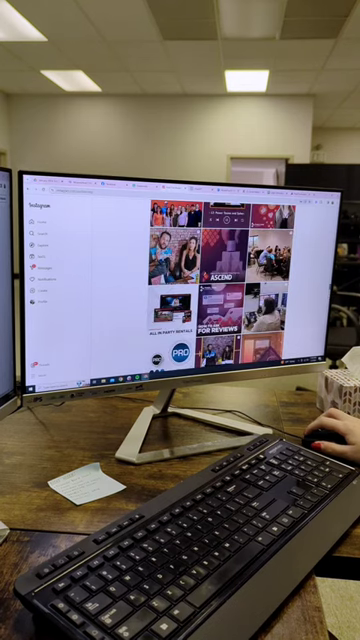
scroll(220, 285, "up", 4)
scroll(220, 285, "up", 4)
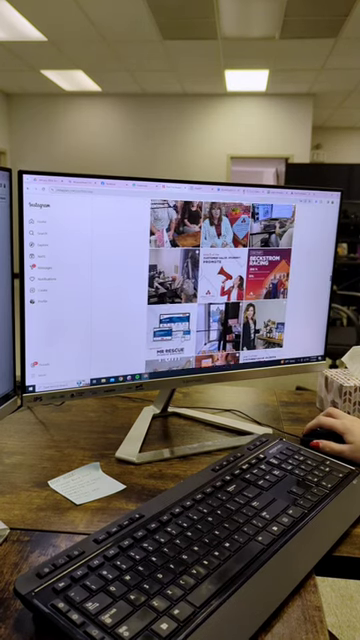
scroll(220, 285, "up", 4)
scroll(220, 285, "up", 4)
scroll(220, 285, "up", 3)
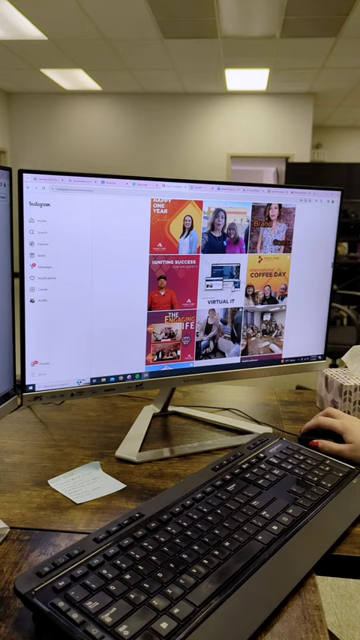
scroll(220, 285, "up", 3)
scroll(220, 285, "up", 3)
scroll(220, 285, "up", 3)
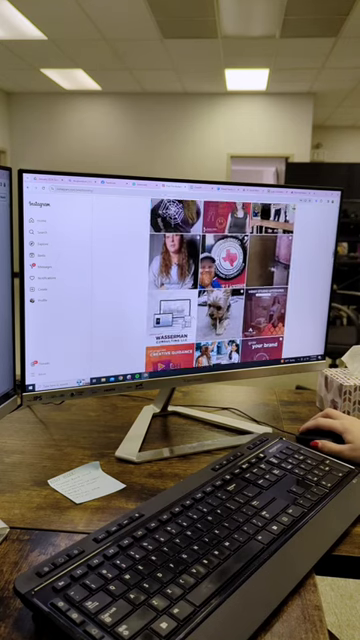
scroll(220, 285, "up", 5)
scroll(220, 285, "up", 3)
scroll(220, 285, "up", 2)
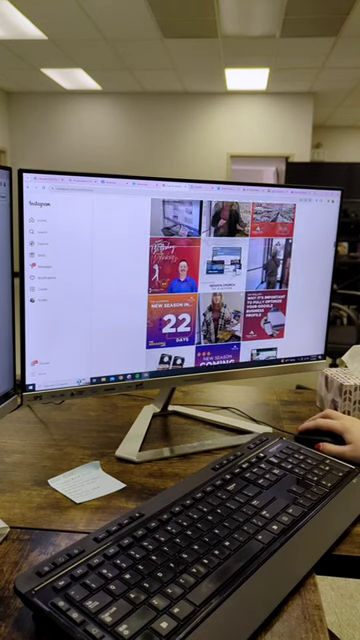
scroll(220, 285, "up", 4)
scroll(220, 285, "up", 3)
scroll(220, 285, "up", 3)
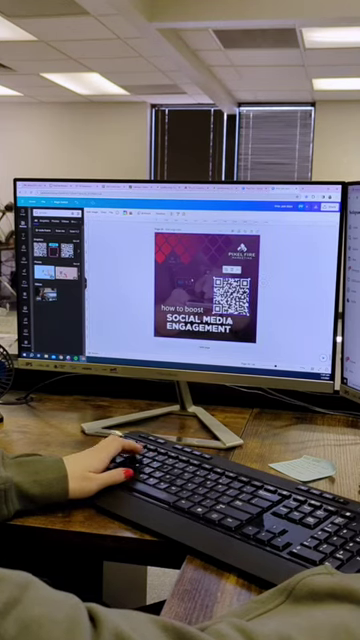
Add a 'read our blog here!' text label and nudge it next to the QR code.
left_click_drag(55, 240, 200, 285)
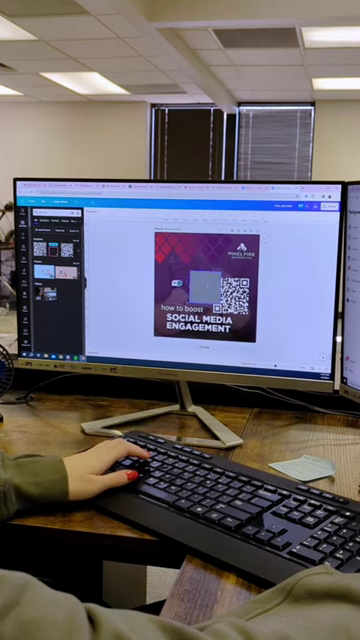
type("text")
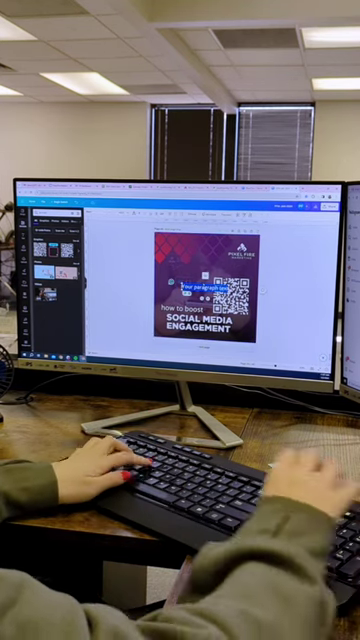
type("Scan")
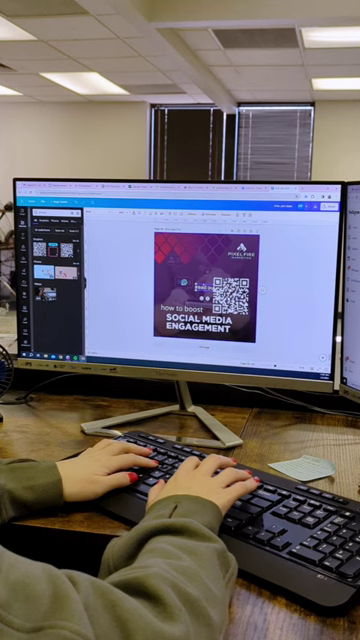
type(" me to")
type(" read our blog here!")
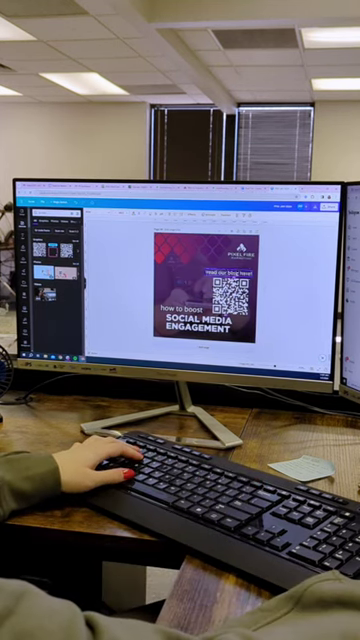
left_click(228, 268)
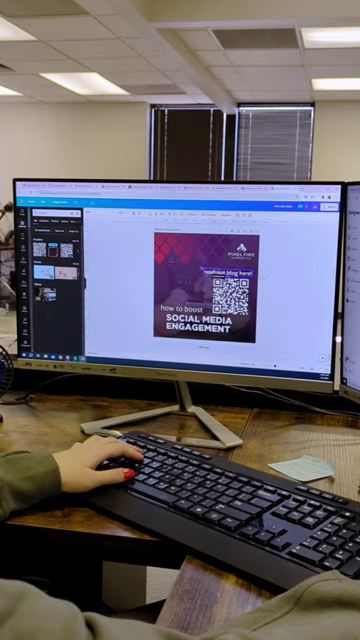
left_click_drag(222, 268, 228, 266)
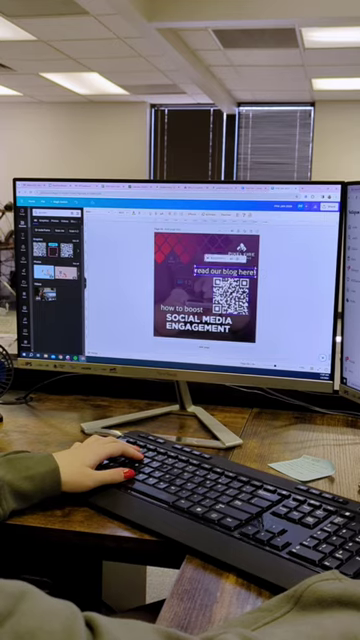